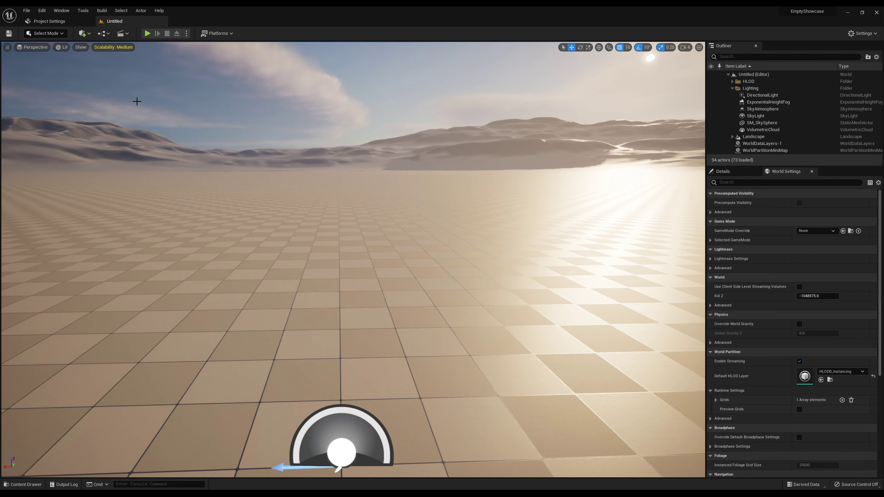
Create a new Basic level with Floor, sky and lighting, and show its World Settings.
click(41, 11)
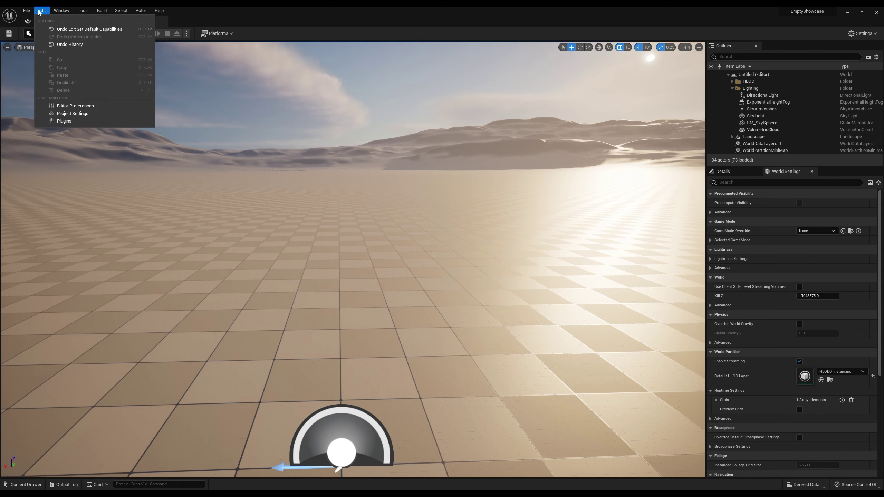
click(27, 10)
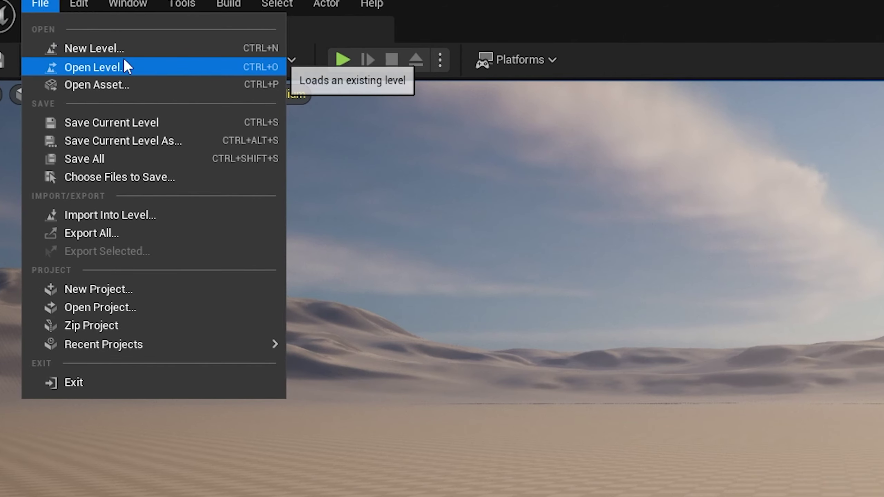
click(125, 66)
click(788, 47)
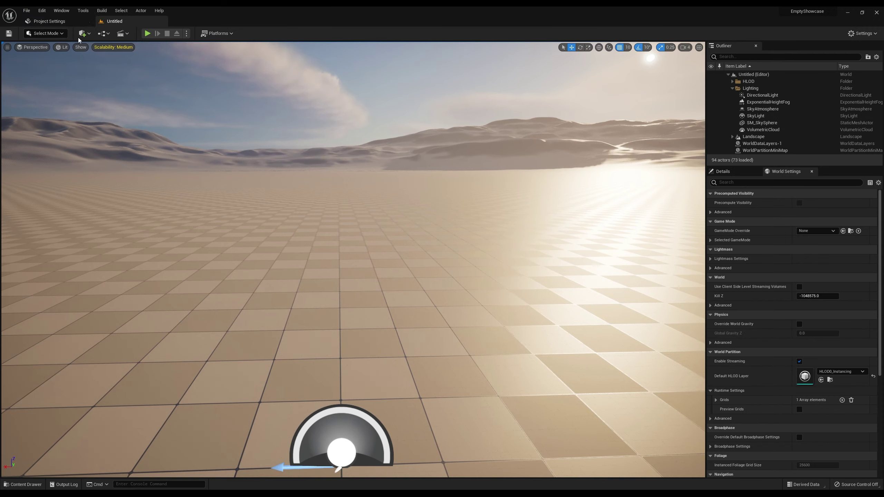
click(26, 11)
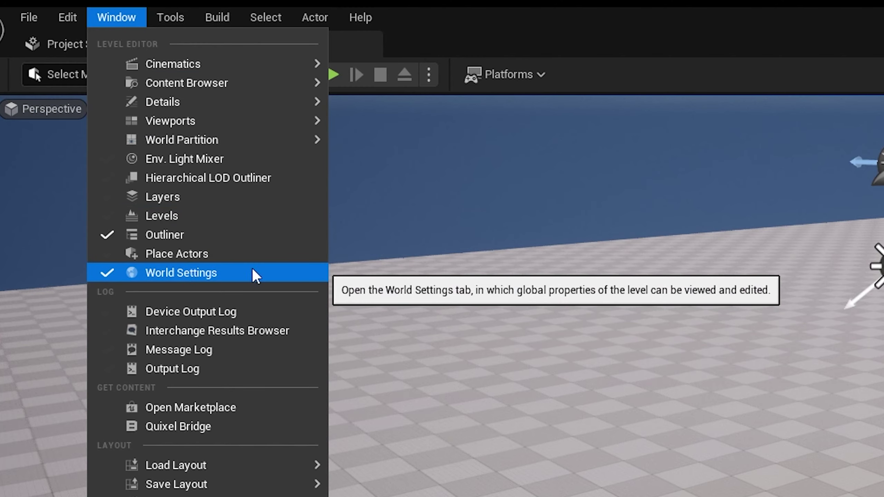
click(202, 272)
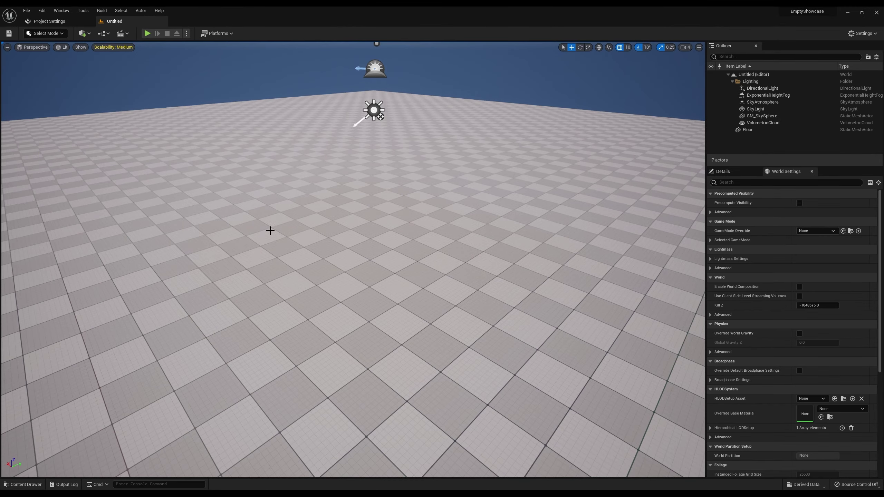
Create a DeepFriedOreo folder in Content and open it.
key(ctrl+space)
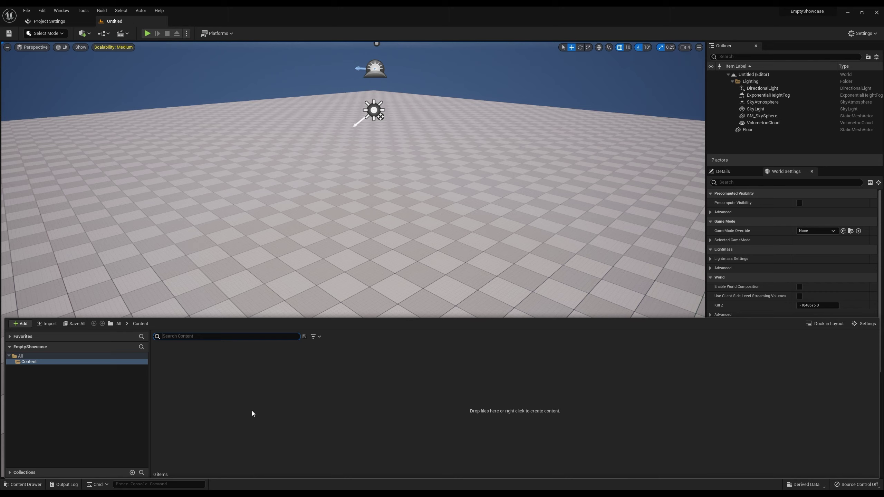
right_click(308, 411)
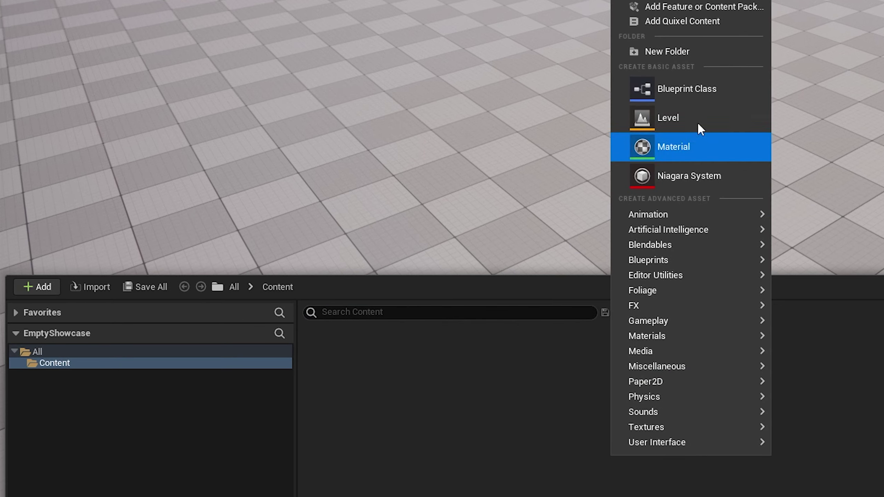
click(332, 205)
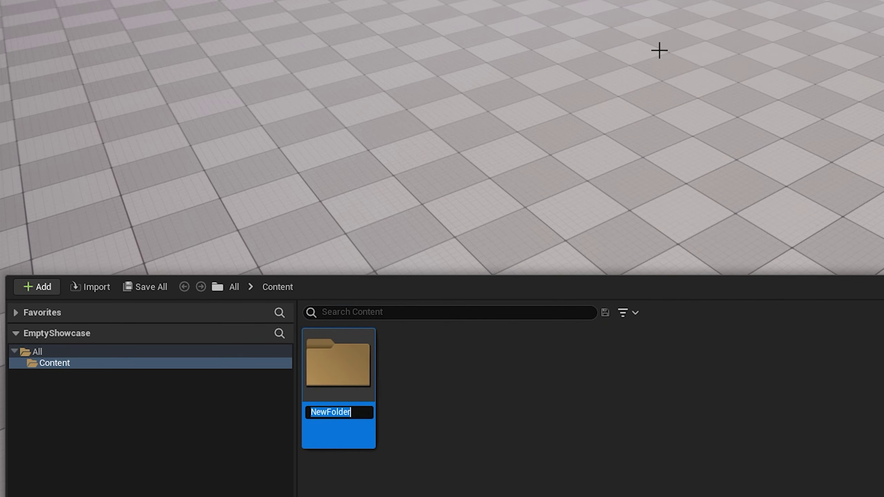
text(DeepFriedOreo)
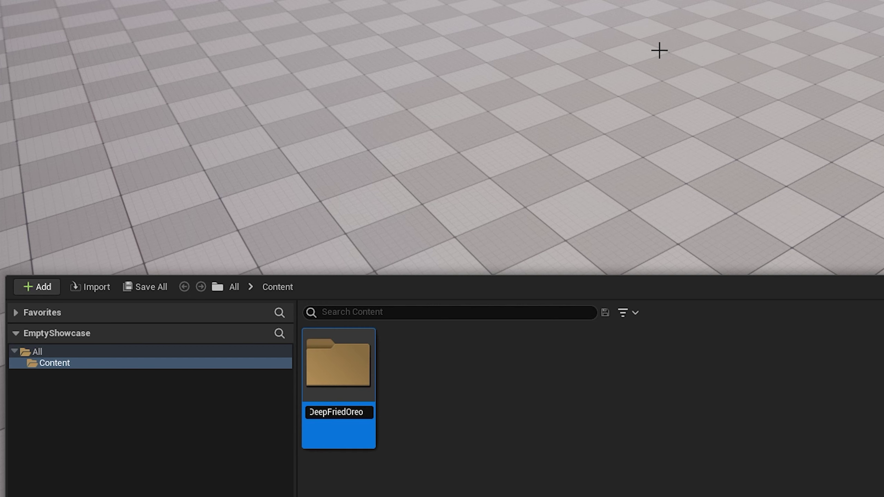
key(Return)
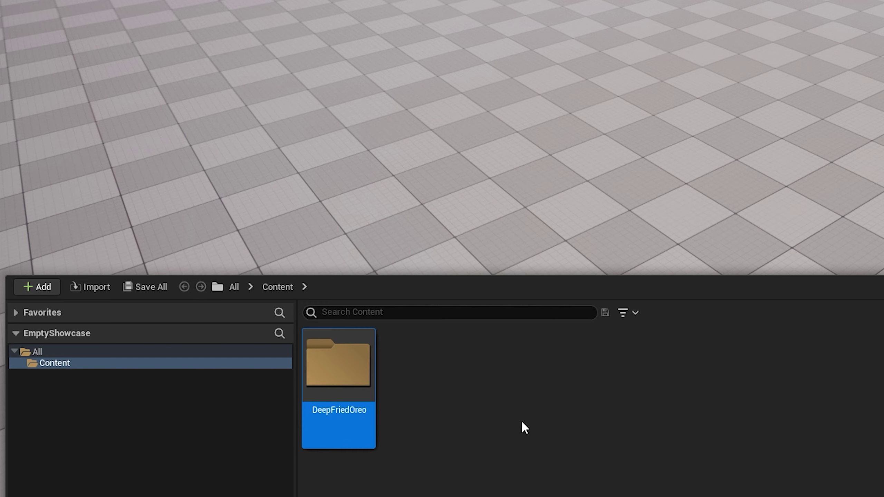
double_click(329, 369)
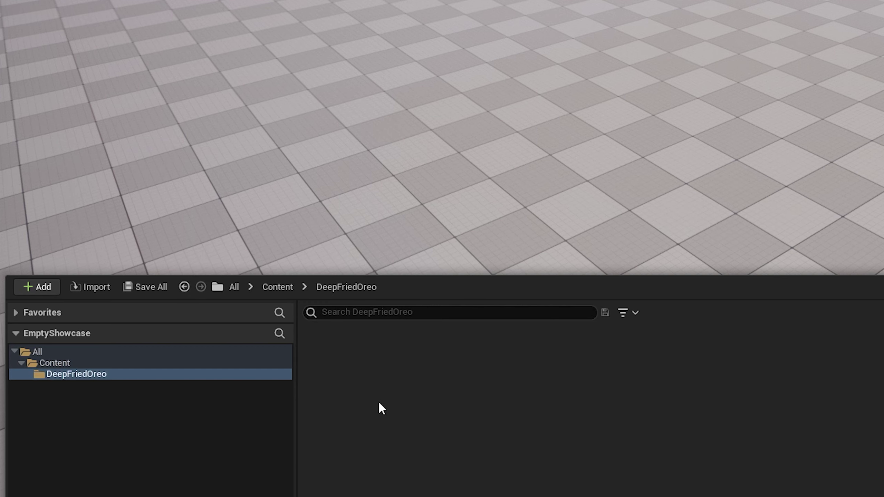
Create a Blueprints folder inside DeepFriedOreo and open it.
right_click(403, 414)
click(490, 11)
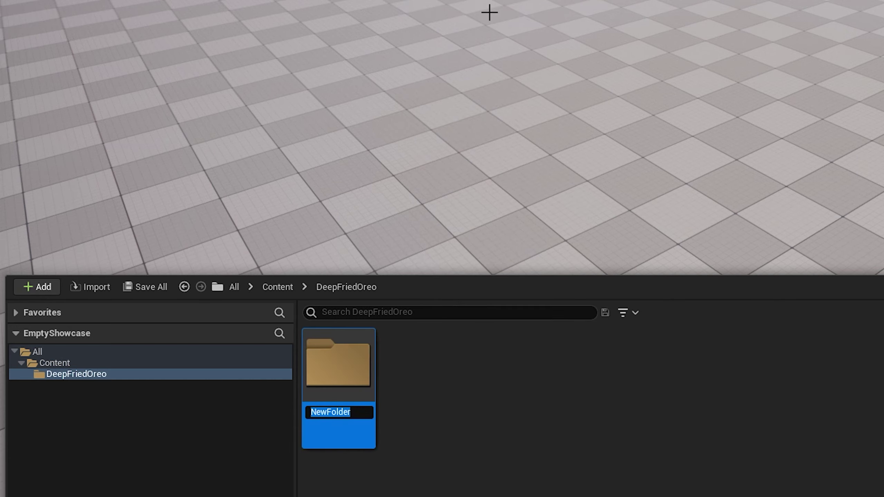
text(Blueprints)
key(Return)
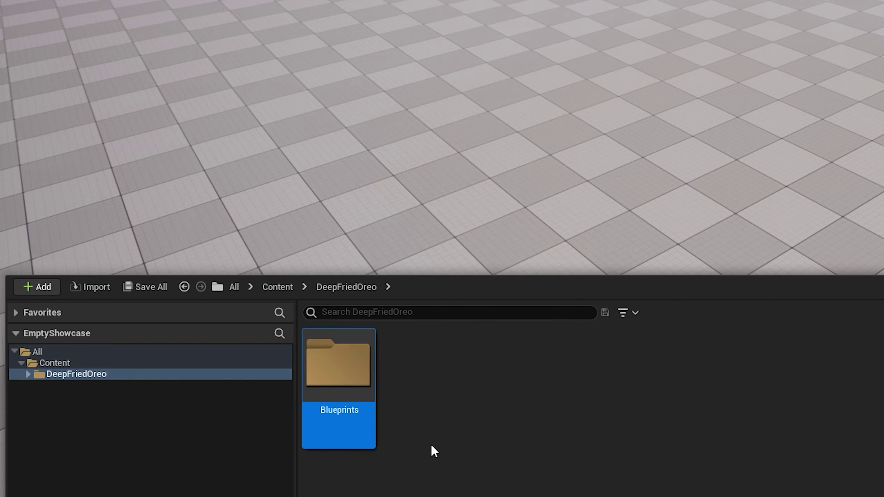
double_click(313, 358)
Create a Core folder inside Blueprints and open it.
right_click(409, 411)
click(491, 15)
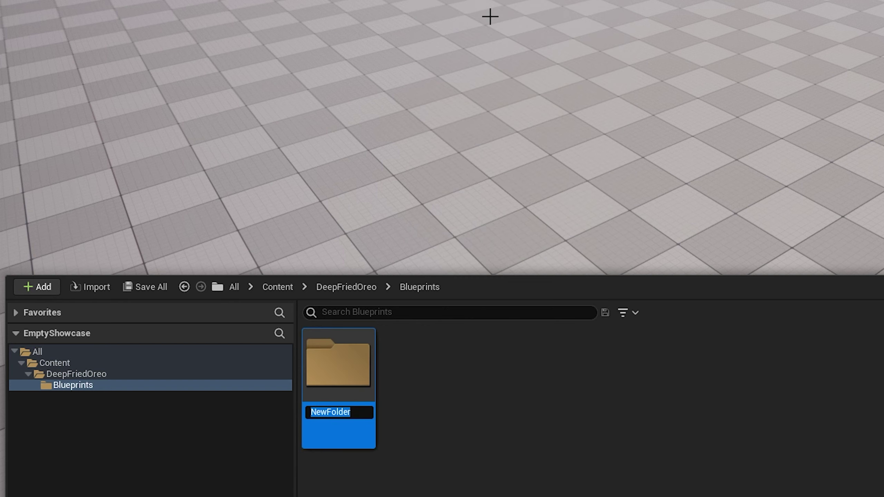
text(Core)
key(Return)
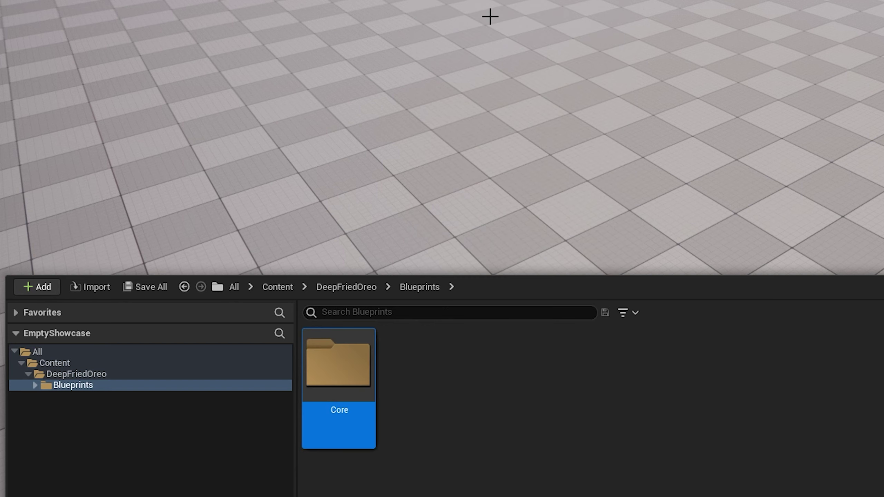
double_click(339, 363)
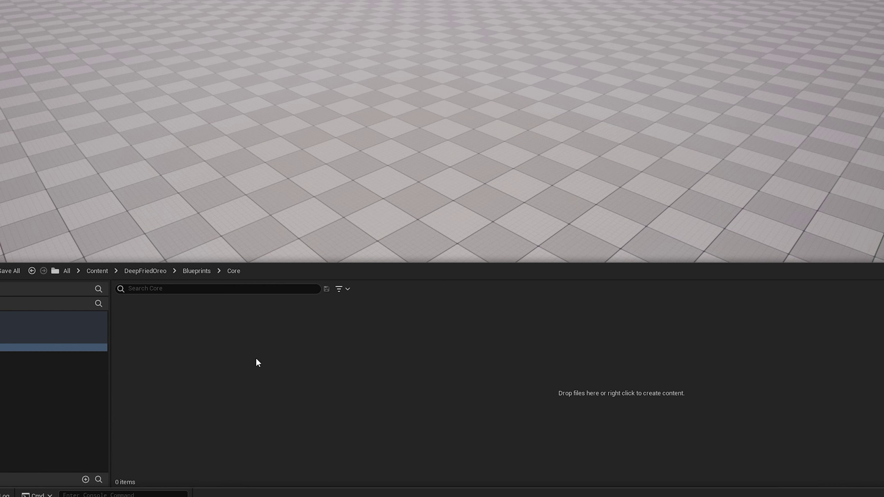
Create a Game Mode Base blueprint class named GM_Dev in Core.
right_click(138, 414)
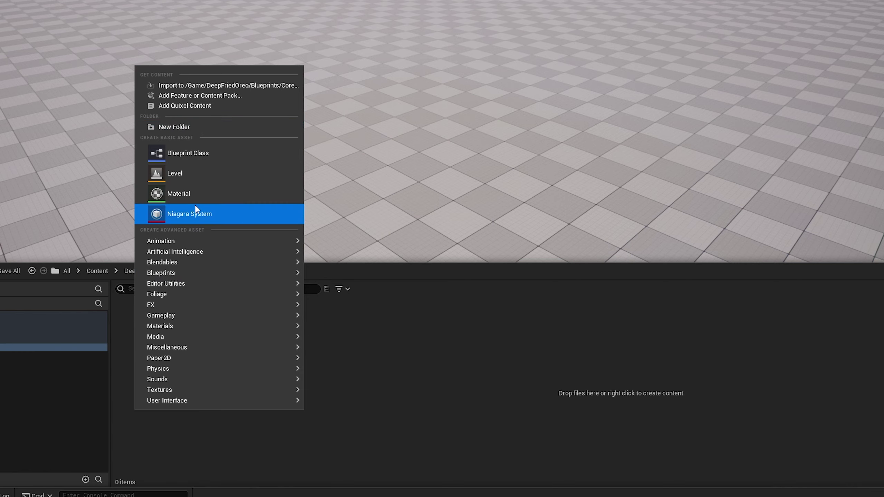
click(193, 155)
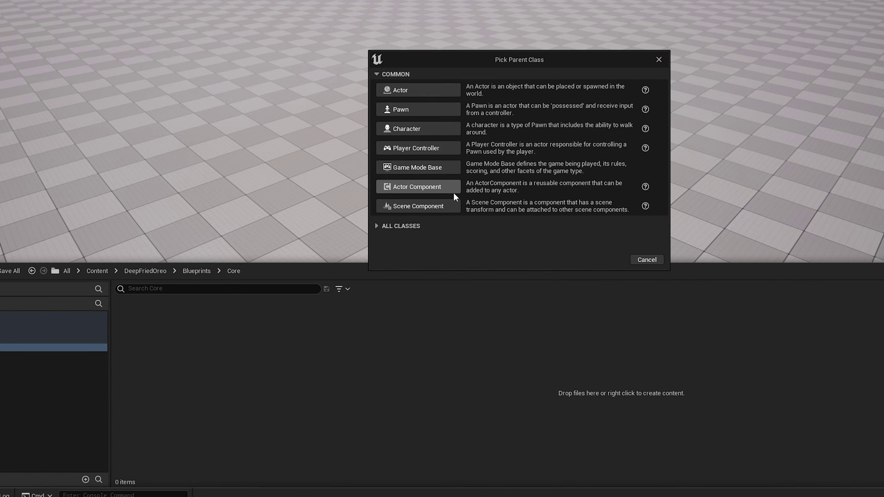
click(424, 173)
text(GM_D)
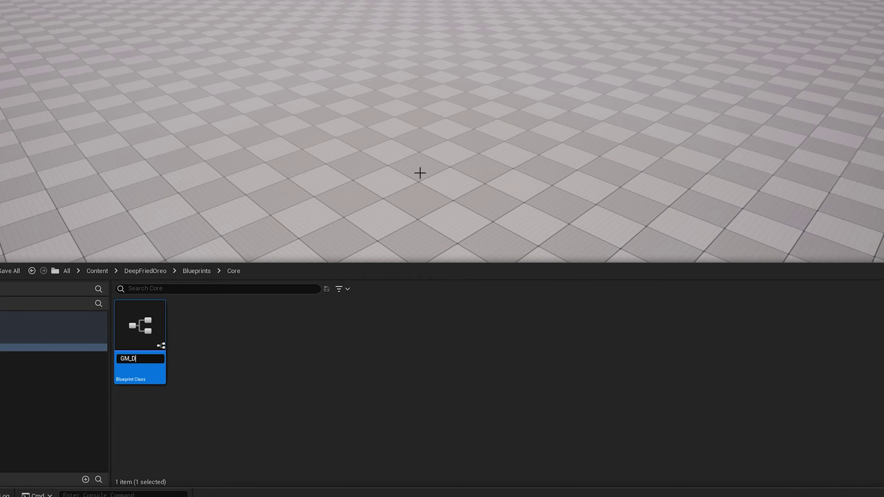
text(ev)
key(Return)
Create the PC_Dev Player Controller blueprint and return to the Blueprints folder.
right_click(221, 365)
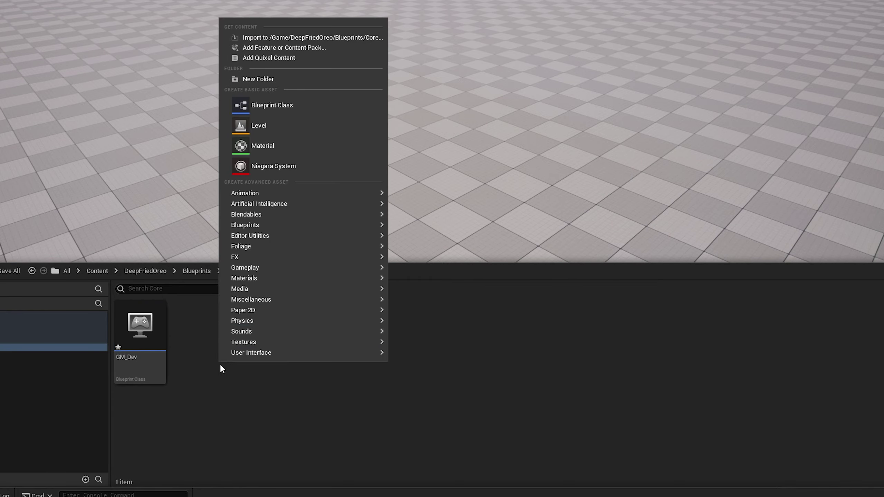
click(293, 106)
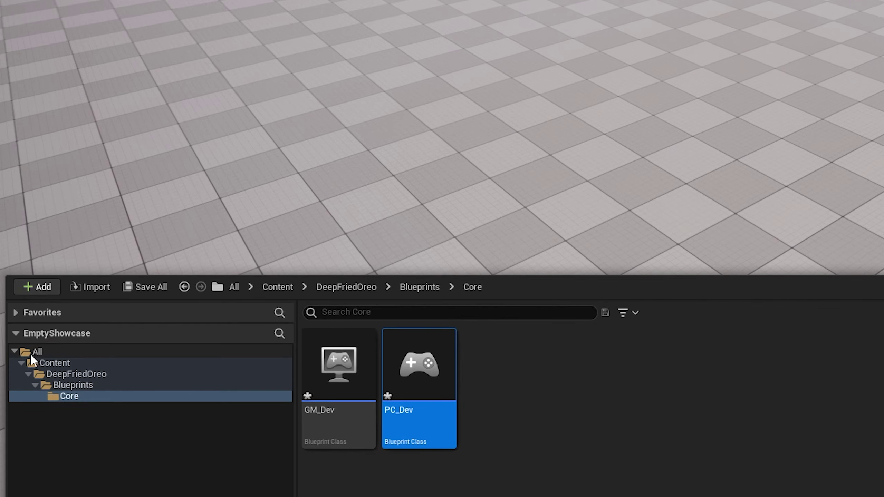
click(69, 384)
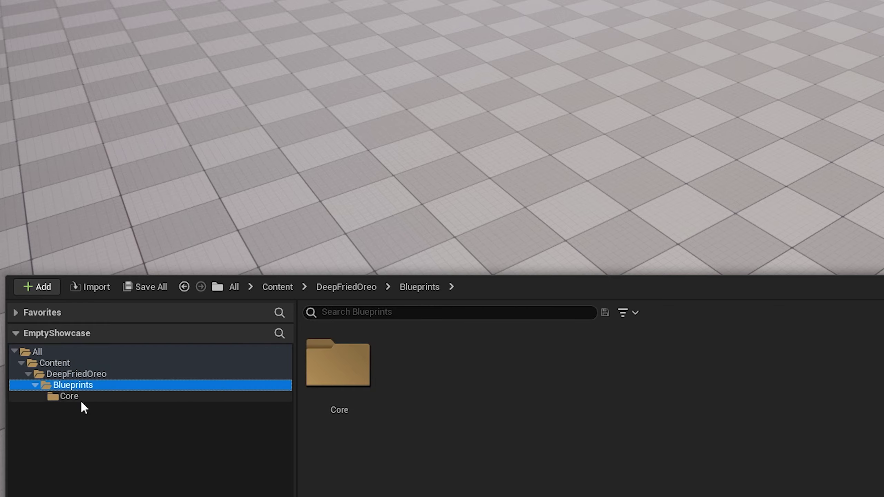
Create a Maps folder inside DeepFriedOreo.
click(80, 375)
right_click(511, 477)
click(577, 71)
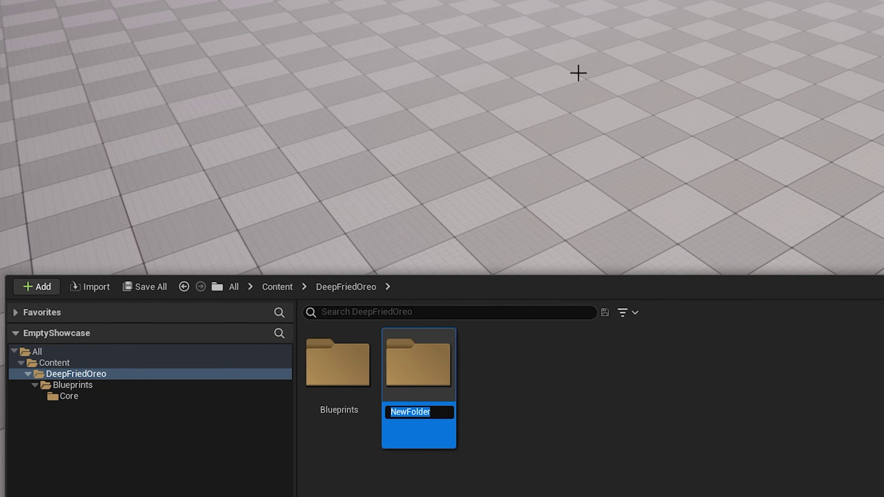
text(Maps)
key(Return)
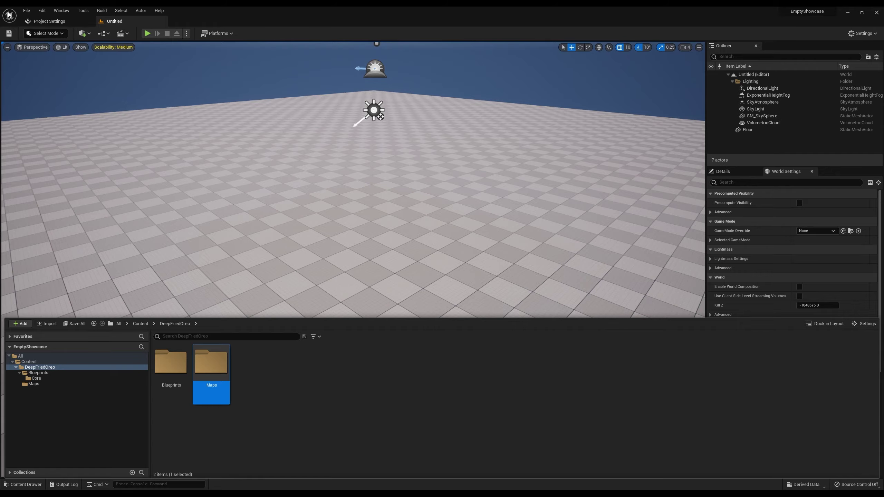
Save the current level as DevMap in DeepFriedOreo/Maps.
click(9, 33)
double_click(303, 120)
click(376, 125)
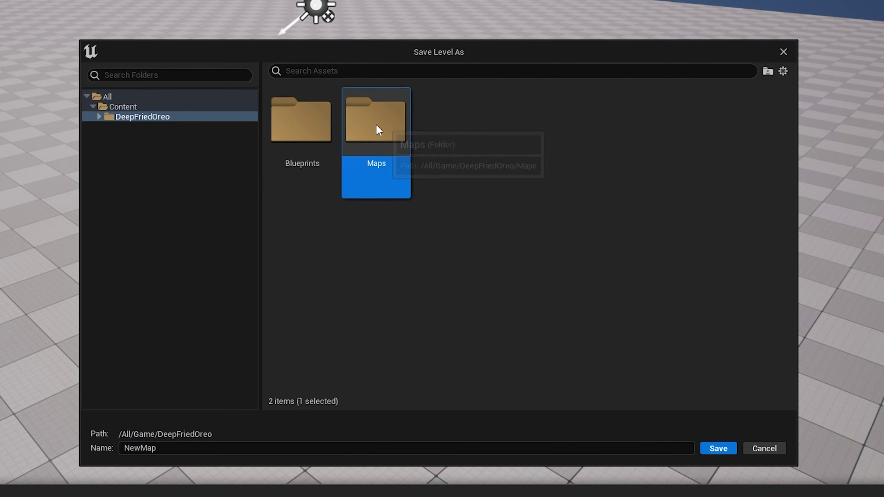
double_click(376, 120)
double_click(179, 448)
text(Dev)
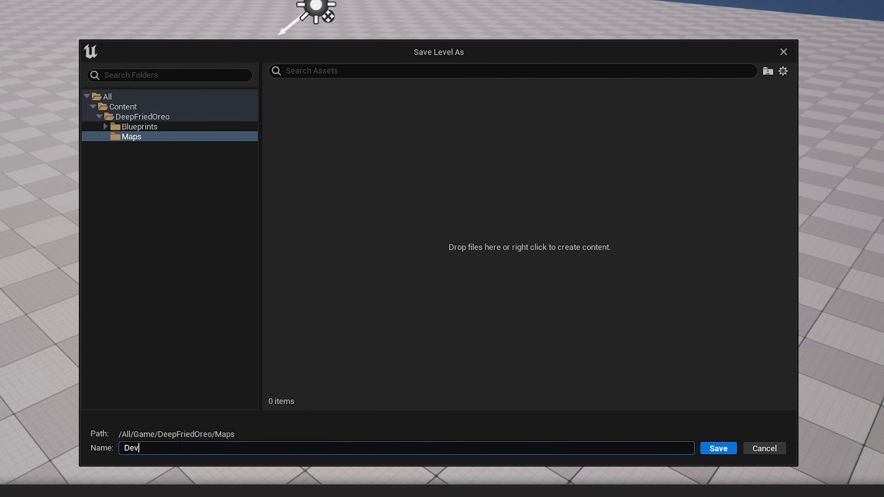
text(Map)
key(Return)
key(ctrl+space)
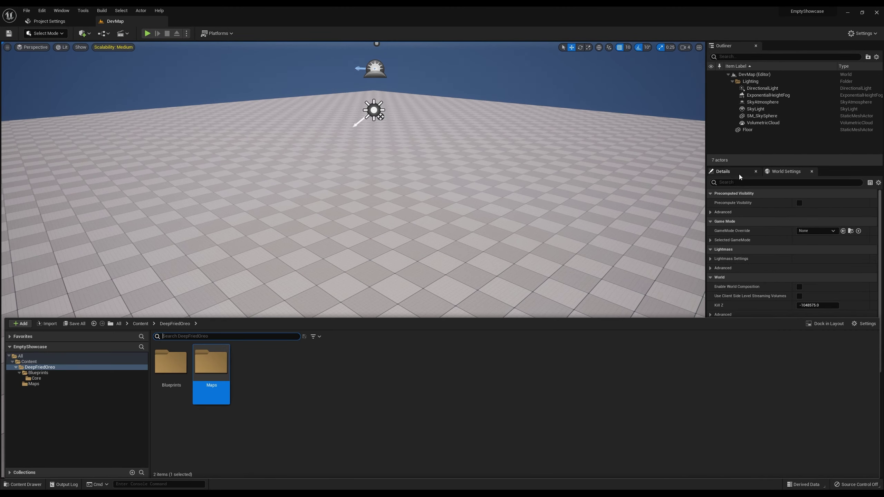
In World Settings, override the GameMode with GM_Dev and set Player Controller Class to PC_Dev.
click(784, 171)
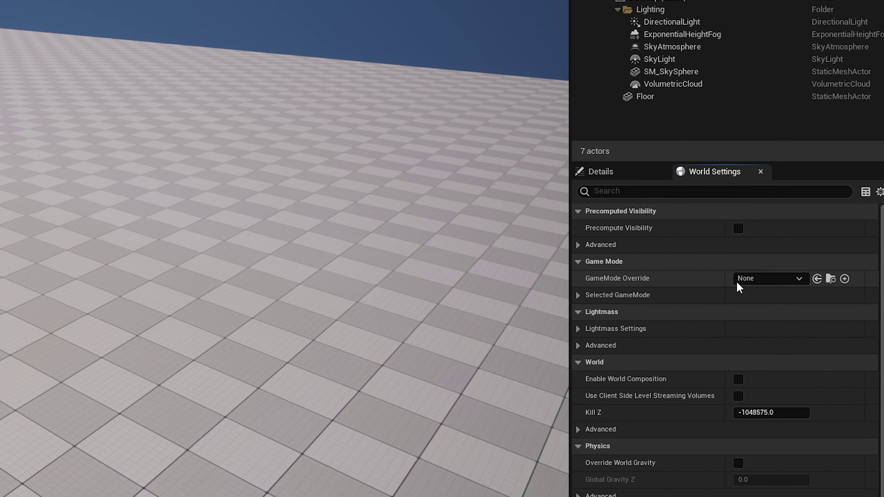
click(786, 278)
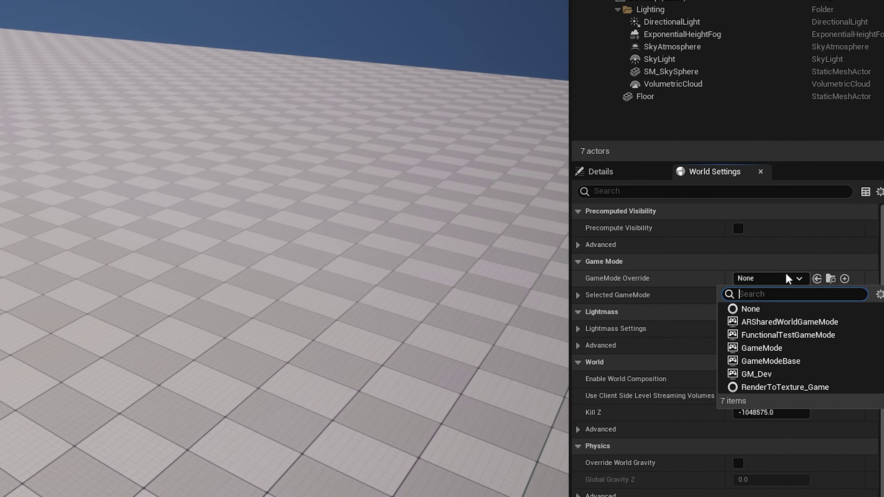
click(769, 375)
click(578, 296)
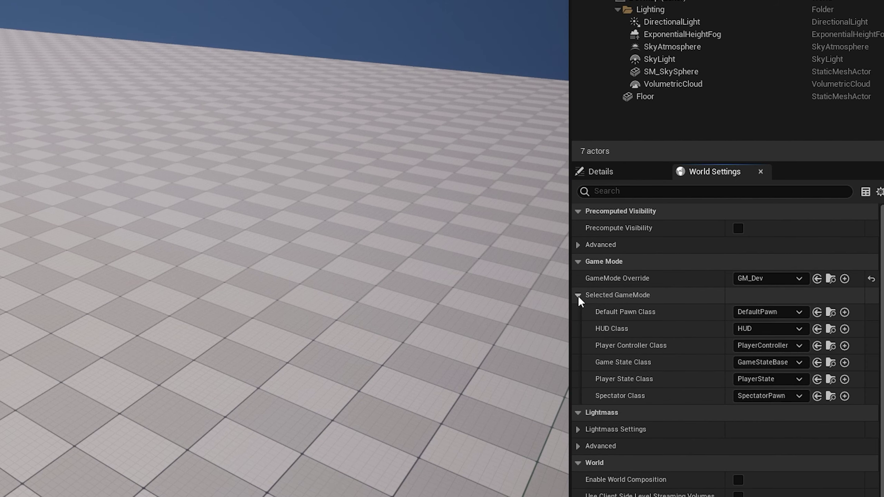
click(766, 345)
click(759, 403)
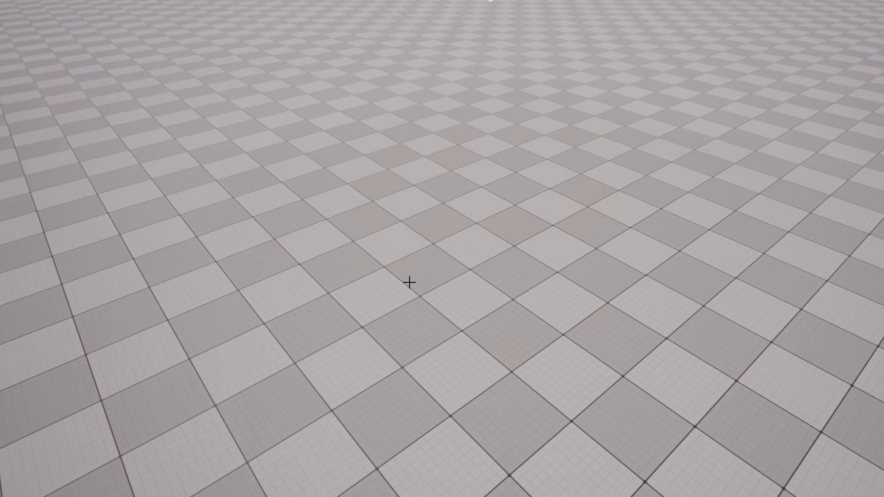
key(ctrl+space)
Add a Characters folder inside Blueprints next to Core and open it.
double_click(247, 356)
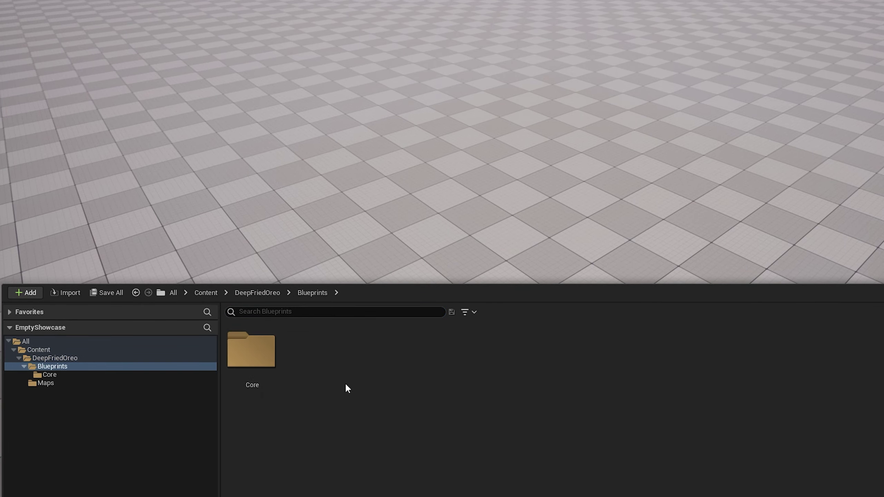
right_click(316, 379)
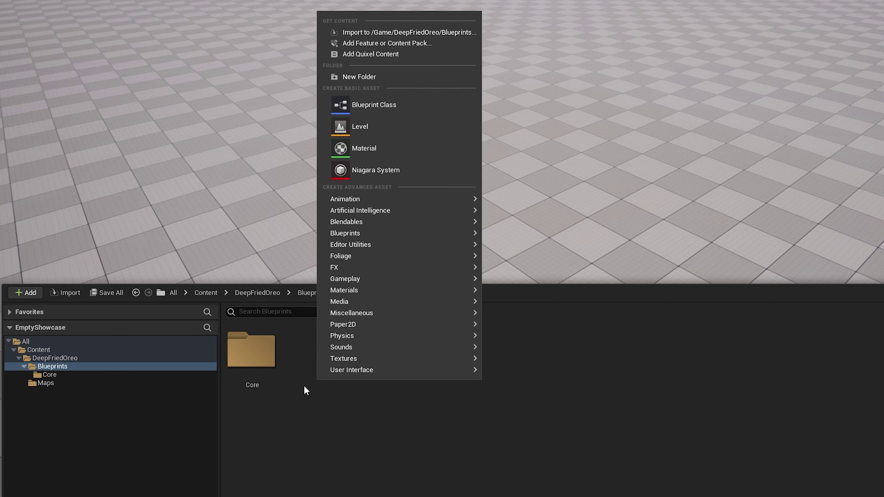
click(372, 72)
text(C)
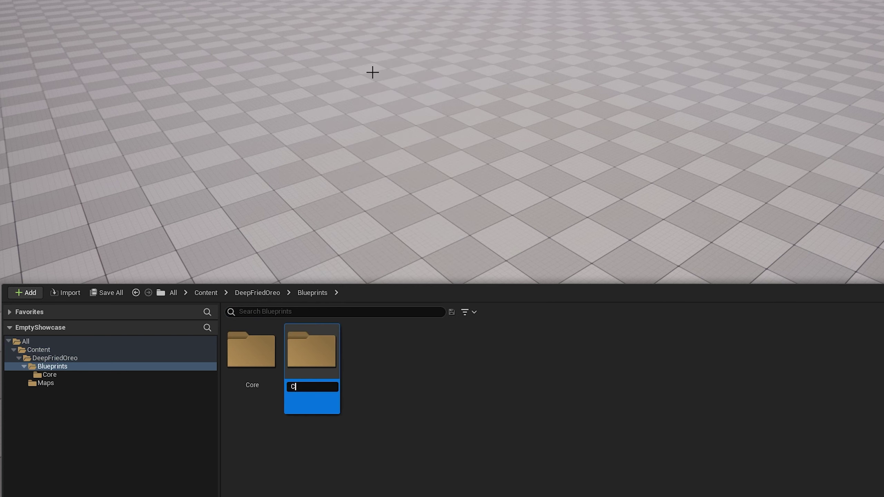
text(haracters)
key(Return)
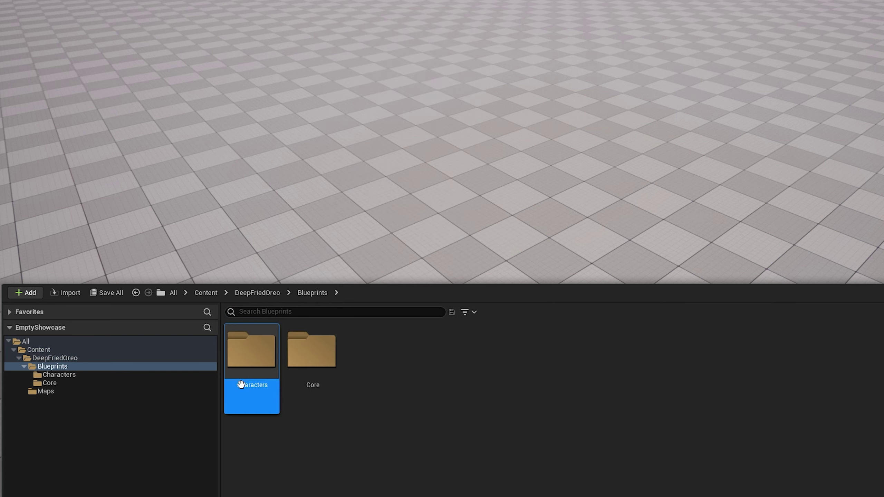
double_click(251, 352)
Create a Character-based blueprint class named BP_Character in the Characters folder.
right_click(286, 375)
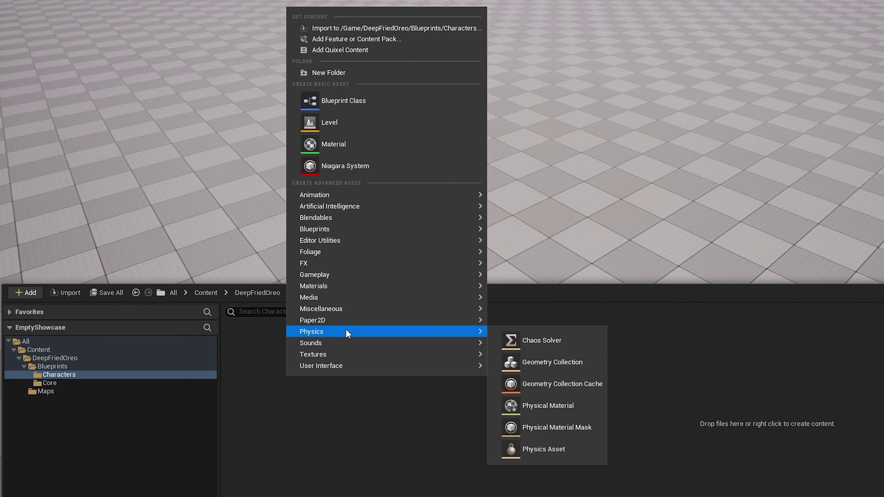
click(372, 91)
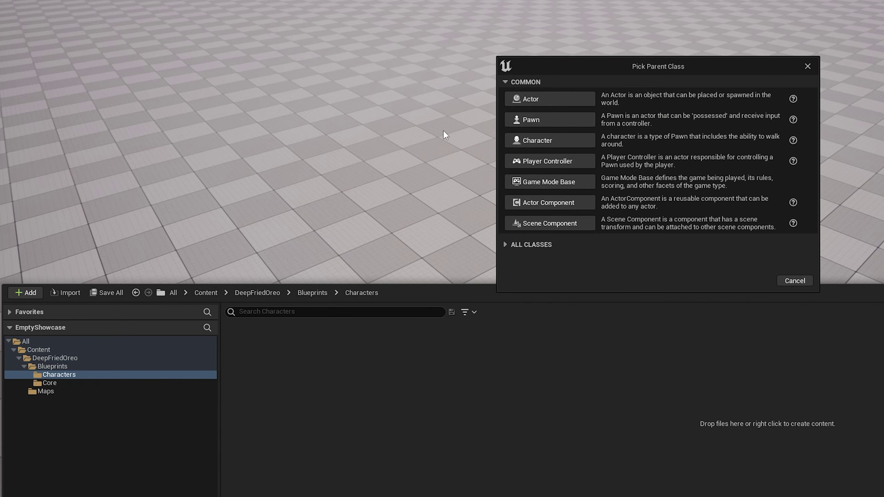
click(548, 140)
text(BP)
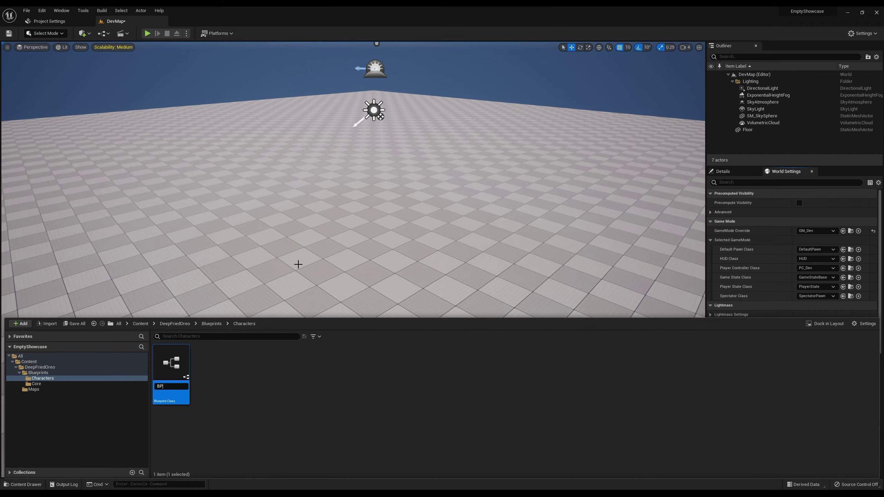
text(_Character)
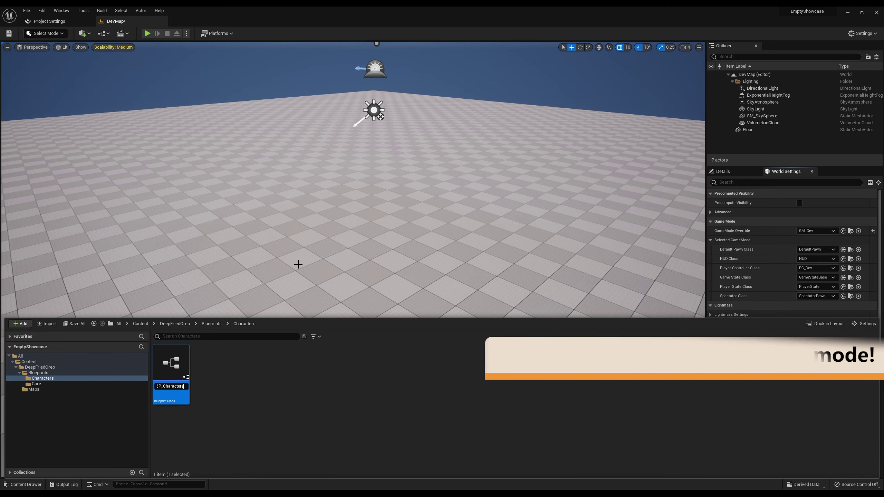
key(Return)
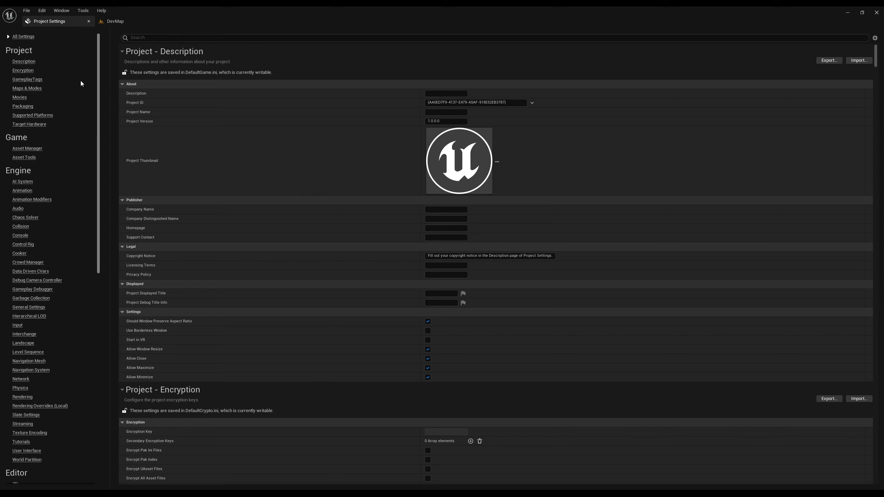
In Maps & Modes, make GM_Dev the default GameMode and DevMap the startup and default map.
click(35, 90)
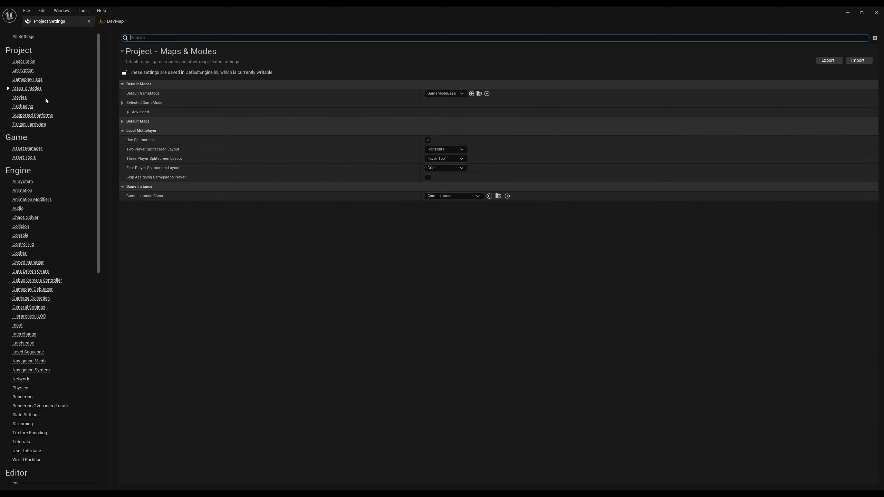
click(443, 96)
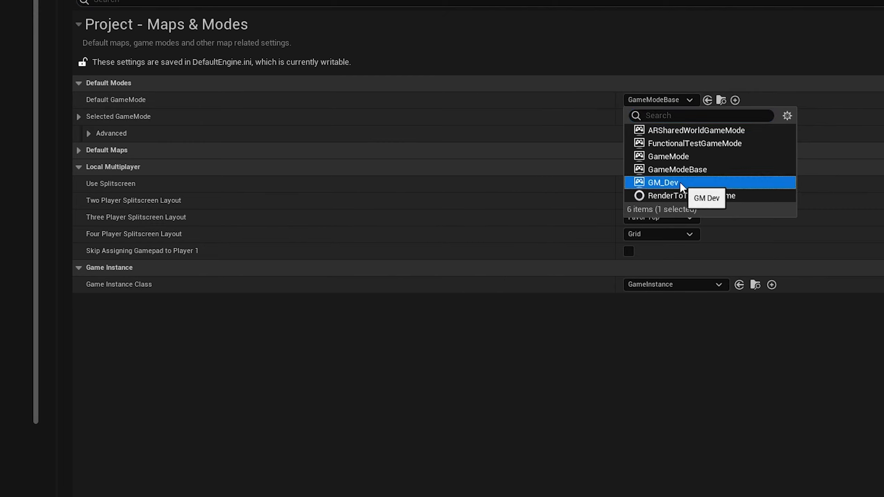
click(680, 183)
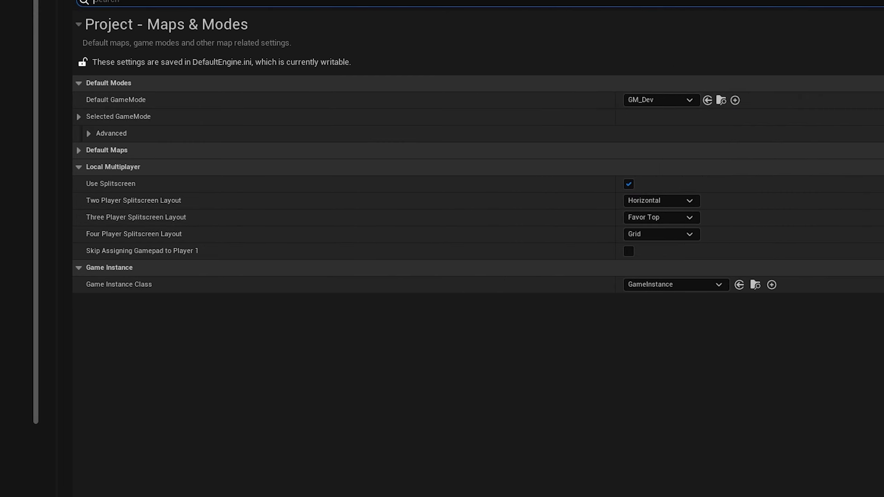
click(77, 150)
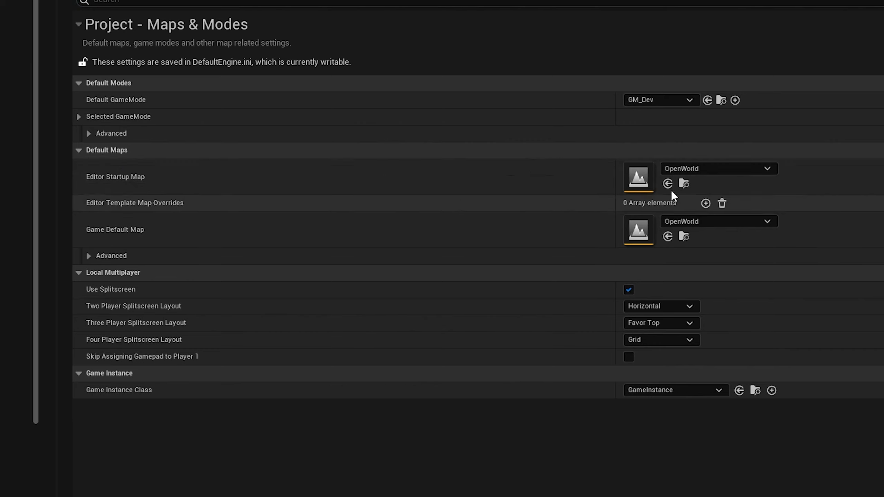
click(705, 168)
click(727, 323)
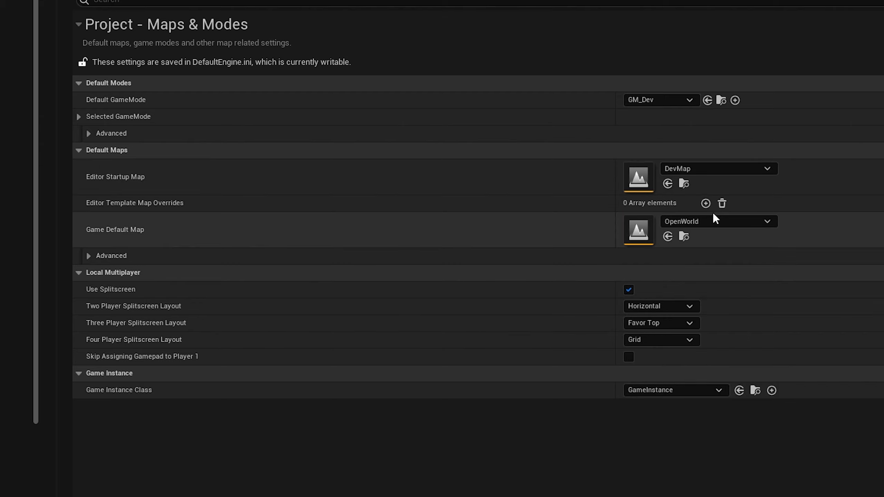
click(713, 221)
click(710, 380)
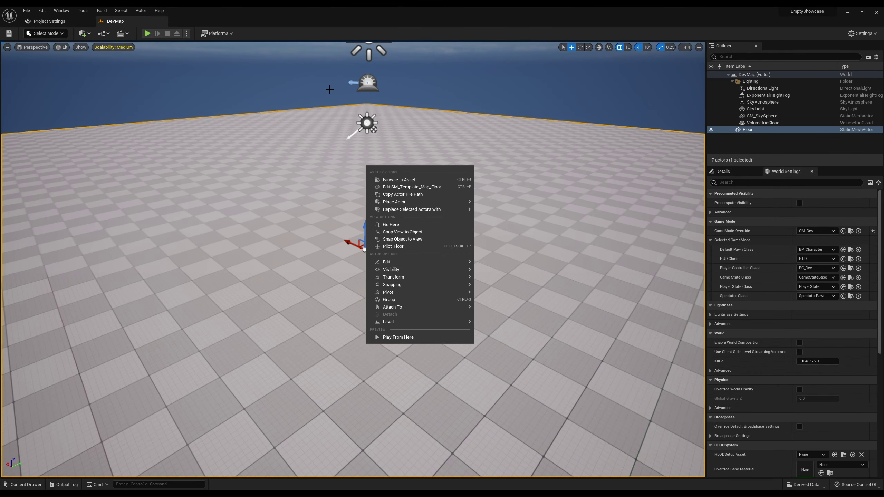
Set the PIE New Viewport Resolution to 1920 x 1080 with Always center enabled.
click(275, 90)
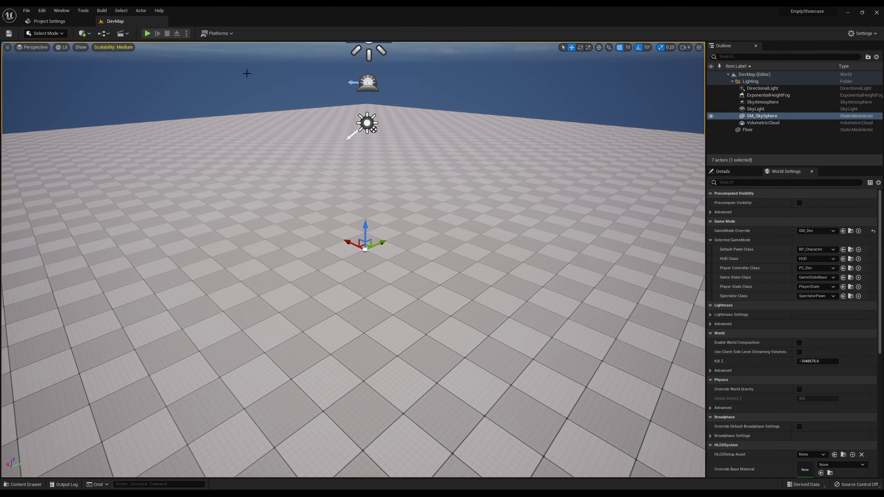
click(187, 35)
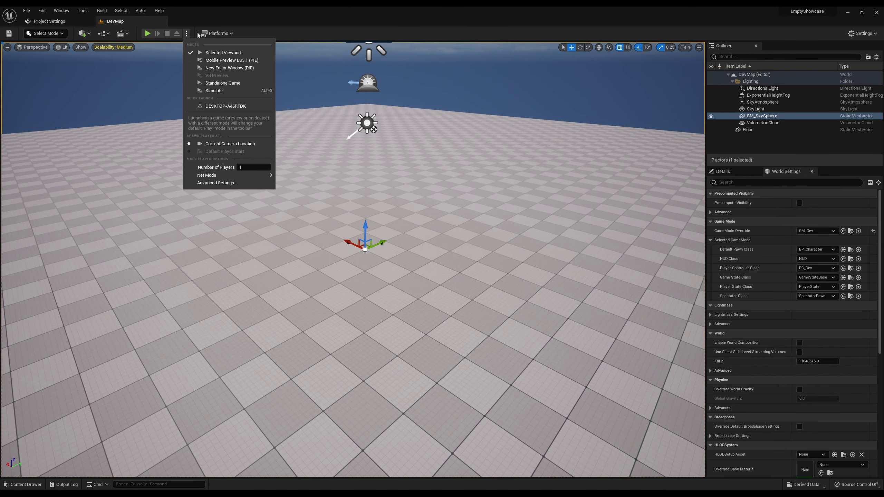
click(217, 182)
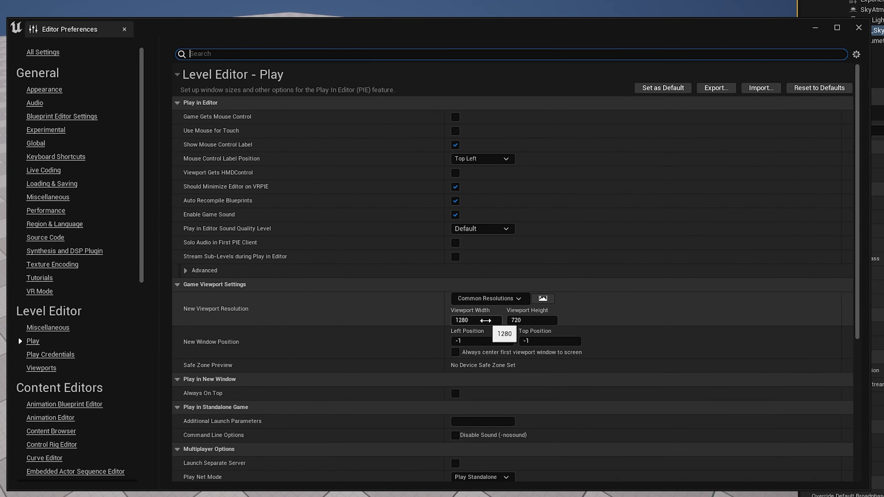
click(487, 321)
key(End)
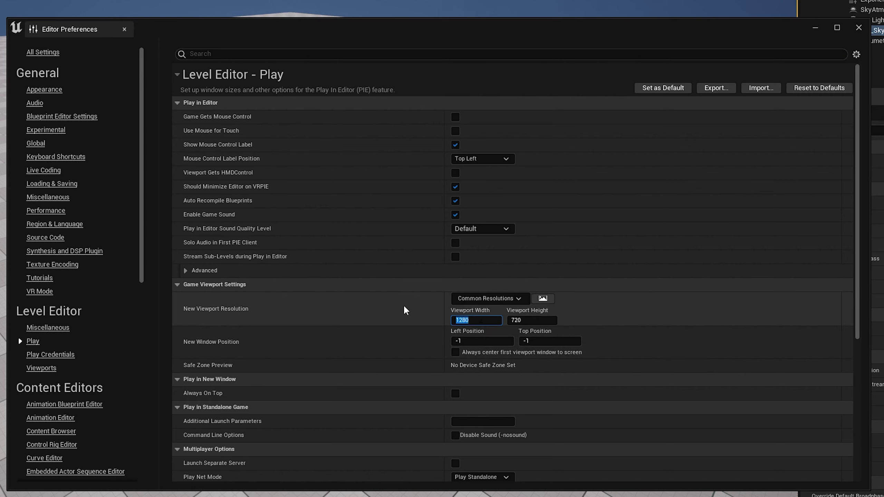
click(476, 320)
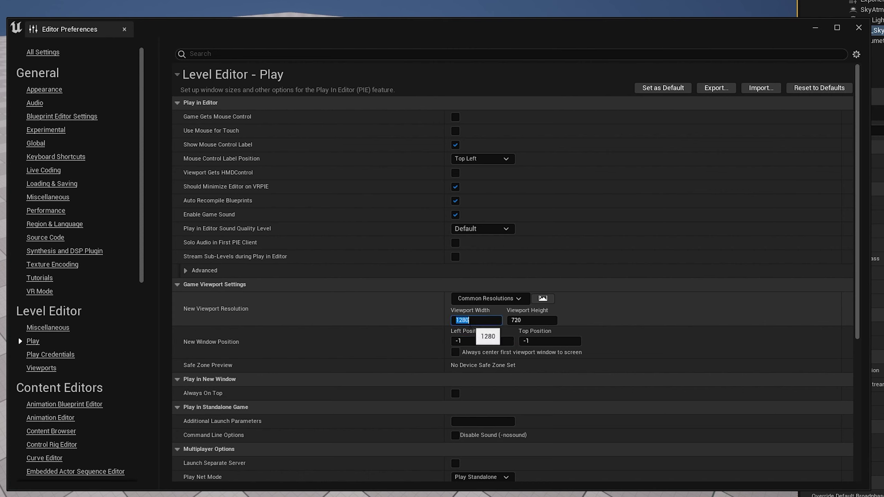
text(1920)
key(Tab)
text(1080)
click(455, 352)
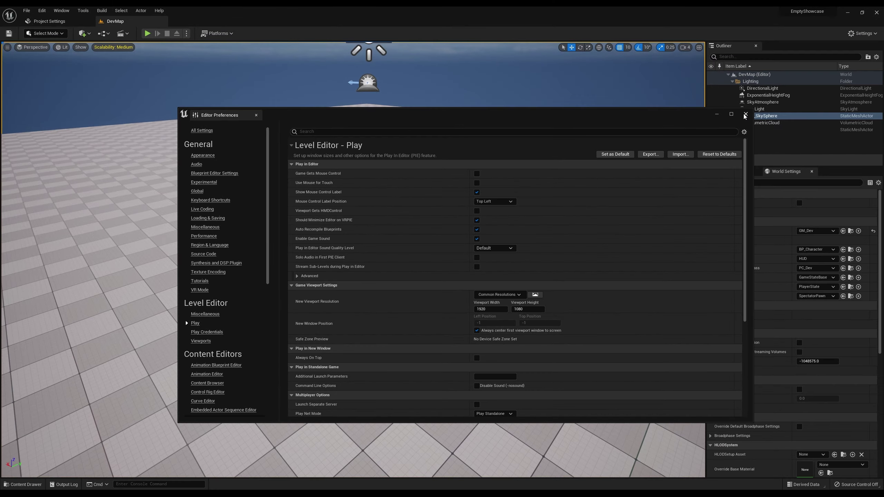
click(745, 115)
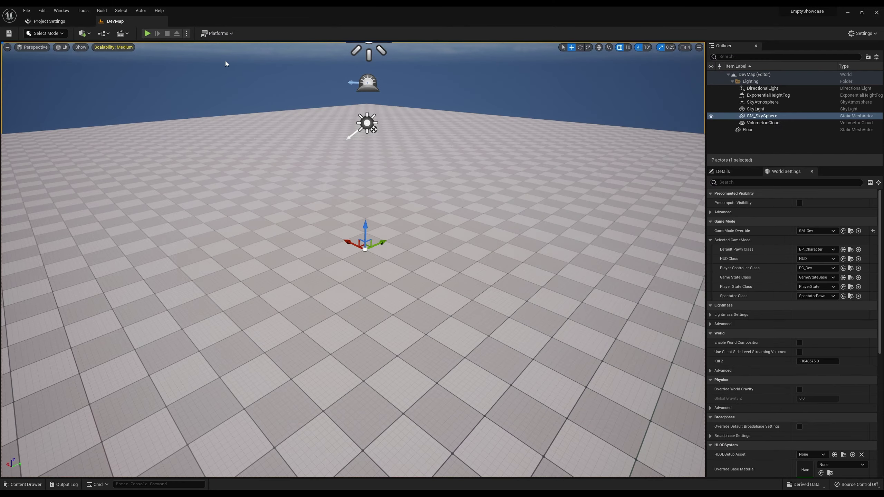
Switch play mode to New Editor Window and test-play DevMap, then stop.
click(187, 34)
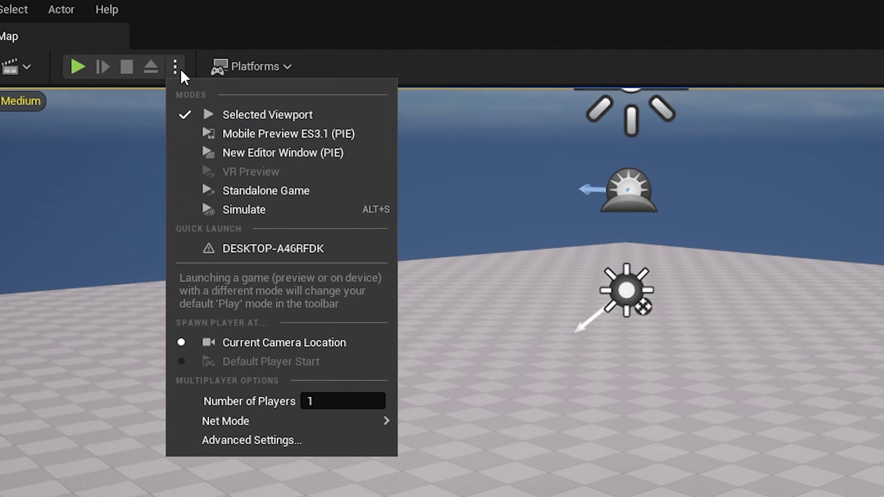
click(269, 155)
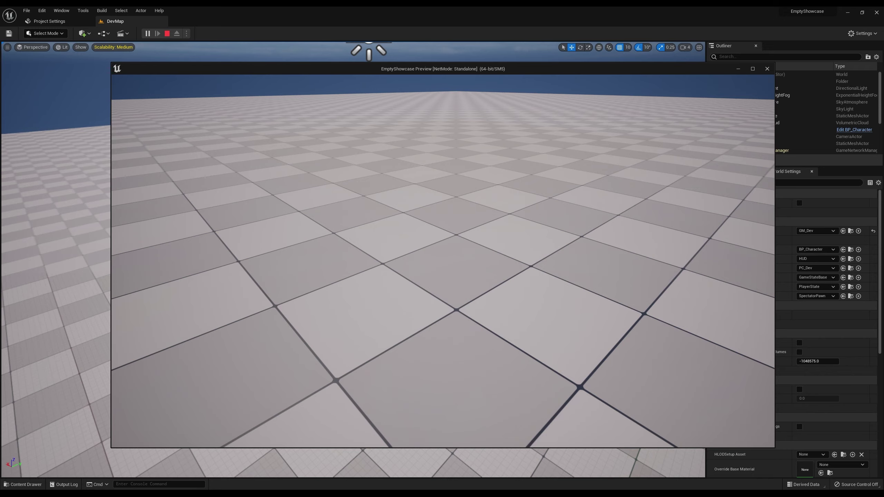
key(Escape)
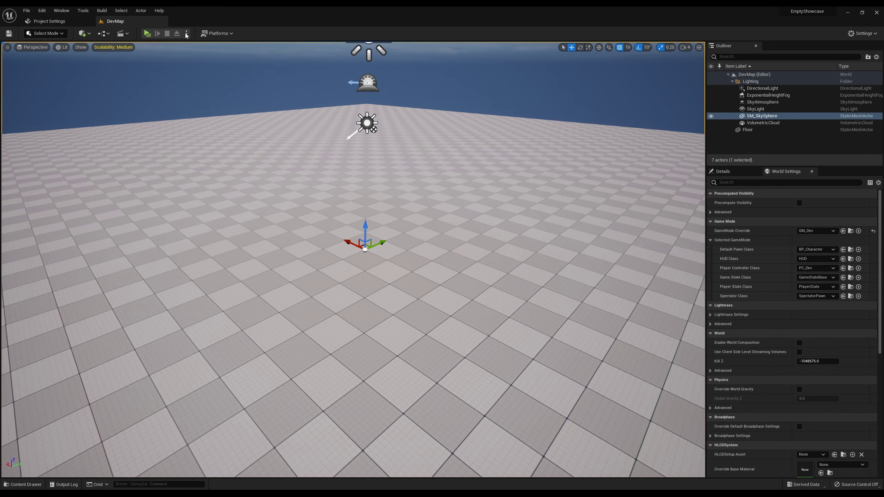
Play DevMap again, move and close the preview window, then replay and stop.
click(187, 34)
click(230, 53)
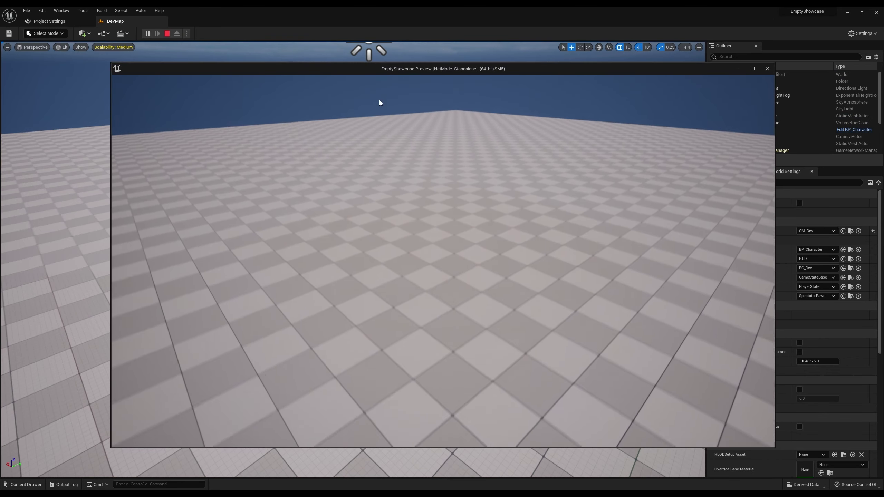
drag(410, 69, 299, 32)
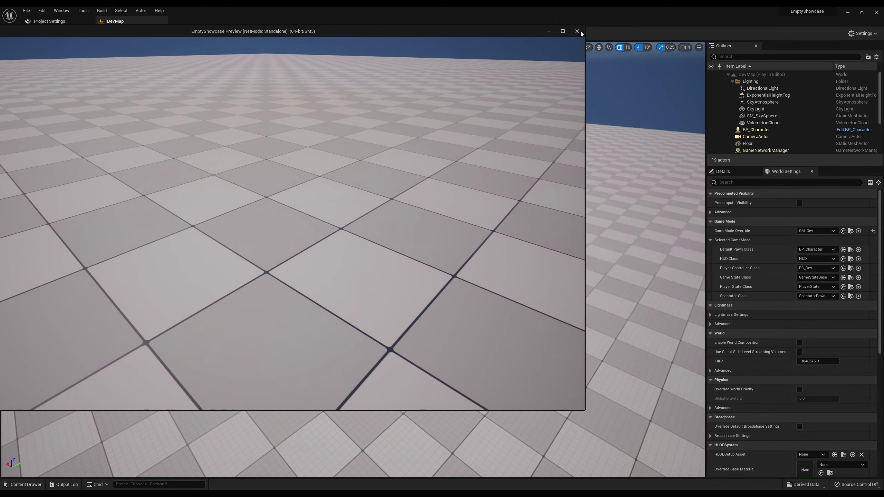
click(577, 31)
click(147, 34)
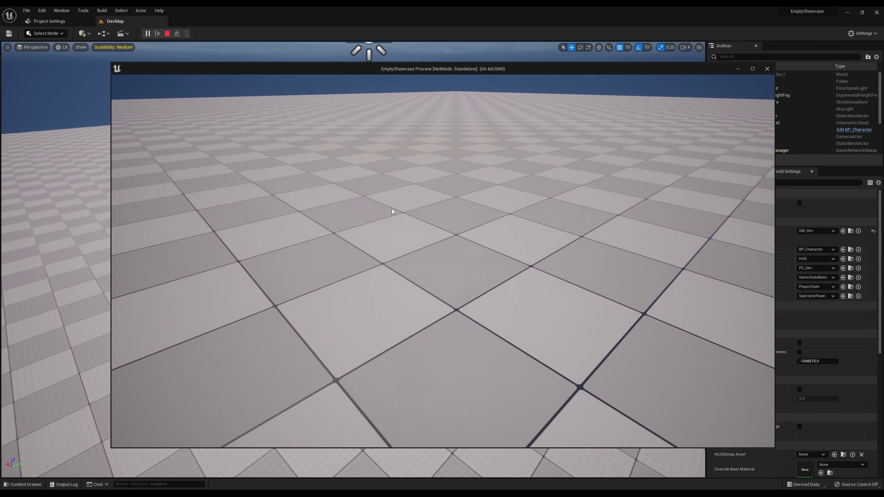
key(Escape)
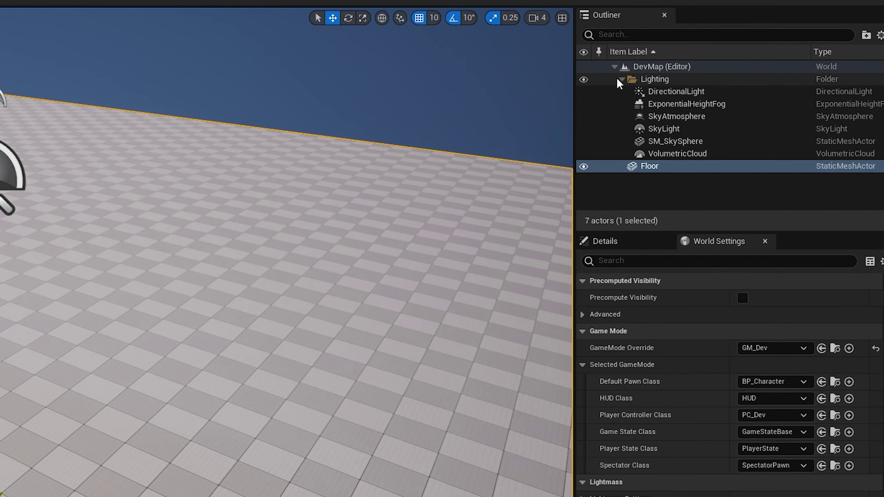
Collapse the Lighting folder, deselect Floor, and tilt the view down onto the floor.
click(622, 79)
click(683, 114)
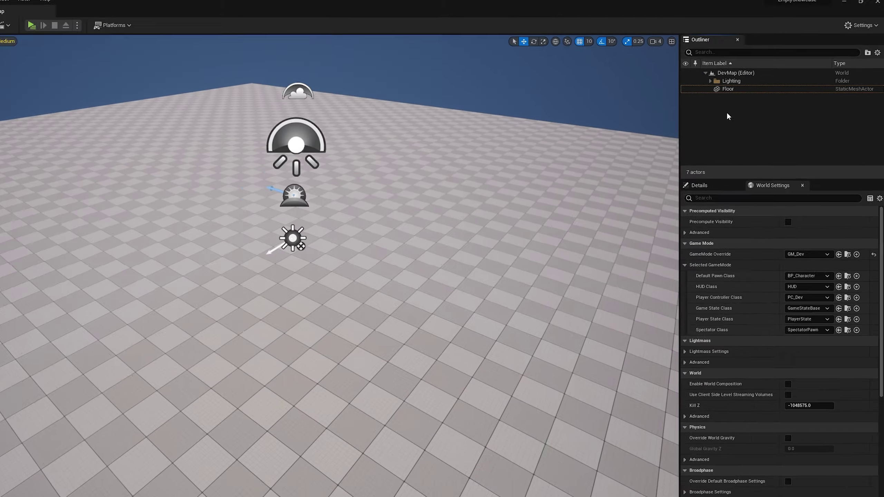
right_drag(469, 199, 487, 251)
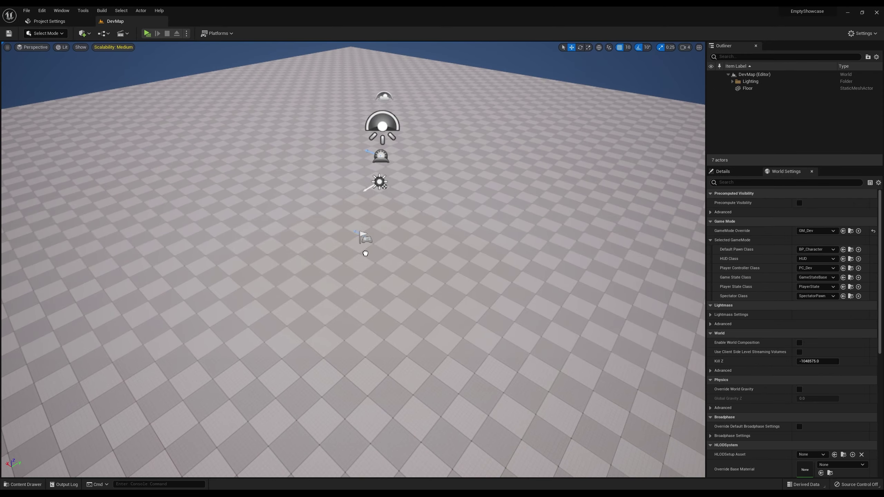
Place a PlayerStart with Location X and Y set to 0, then test-play and stop.
click(365, 237)
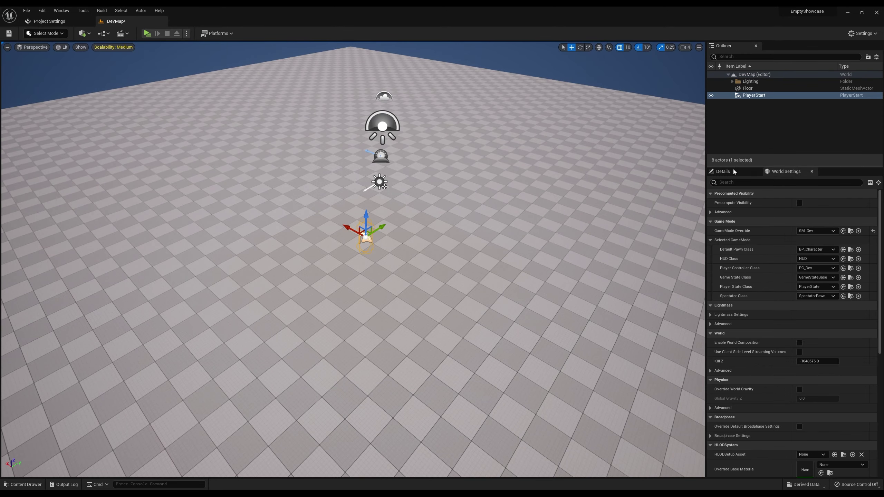
click(724, 171)
click(788, 271)
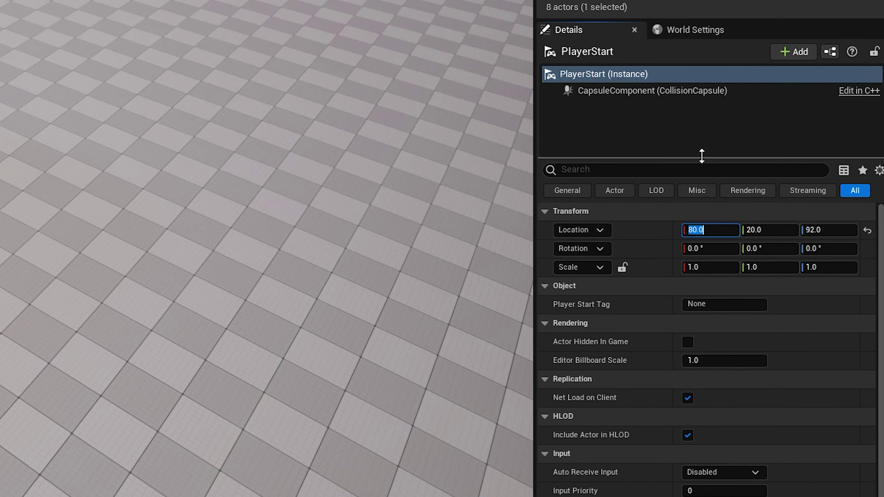
text(0)
key(Tab)
text(0)
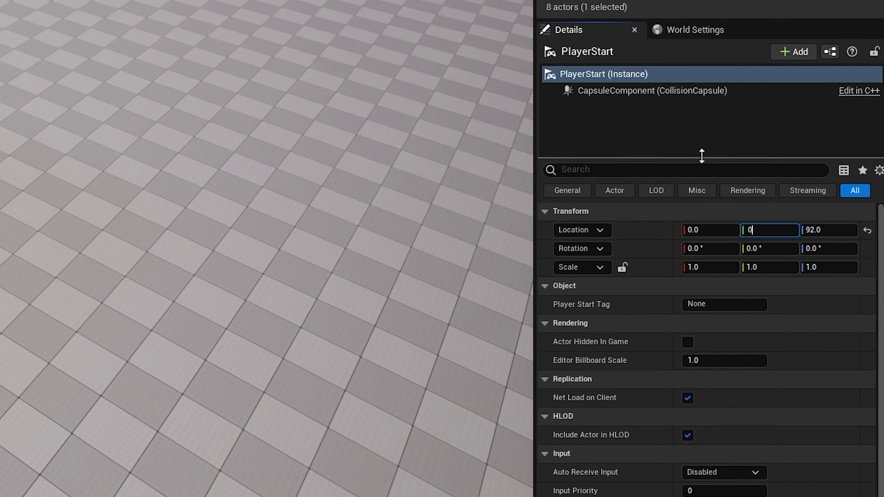
click(149, 32)
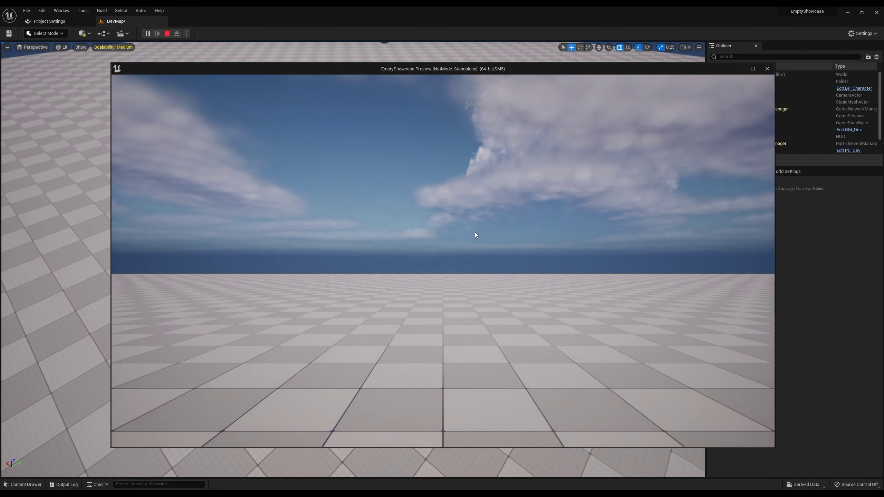
key(Escape)
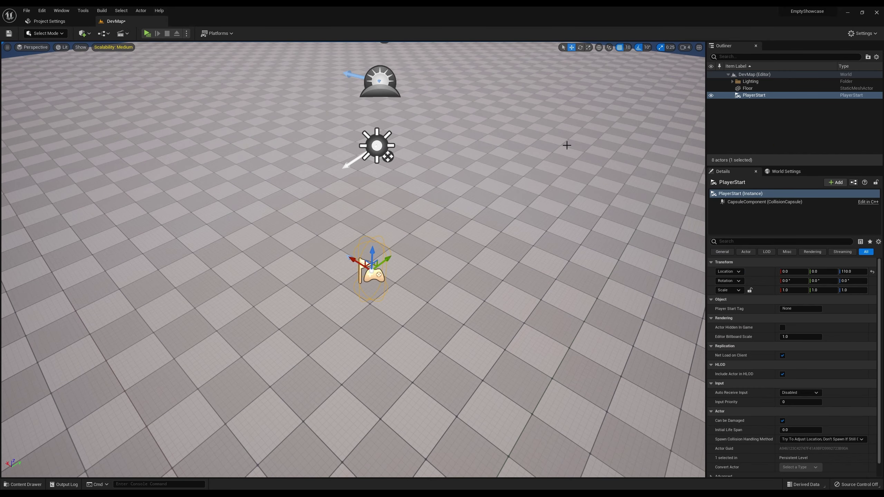